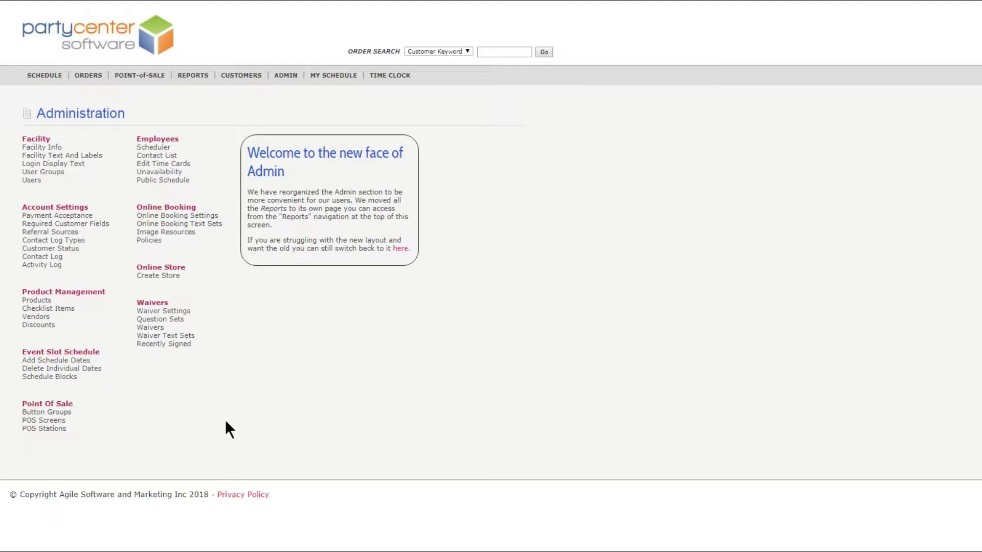
Open the product management list and start a new product of the Event type
{"action": "left_click", "coordinate": [43, 304]}
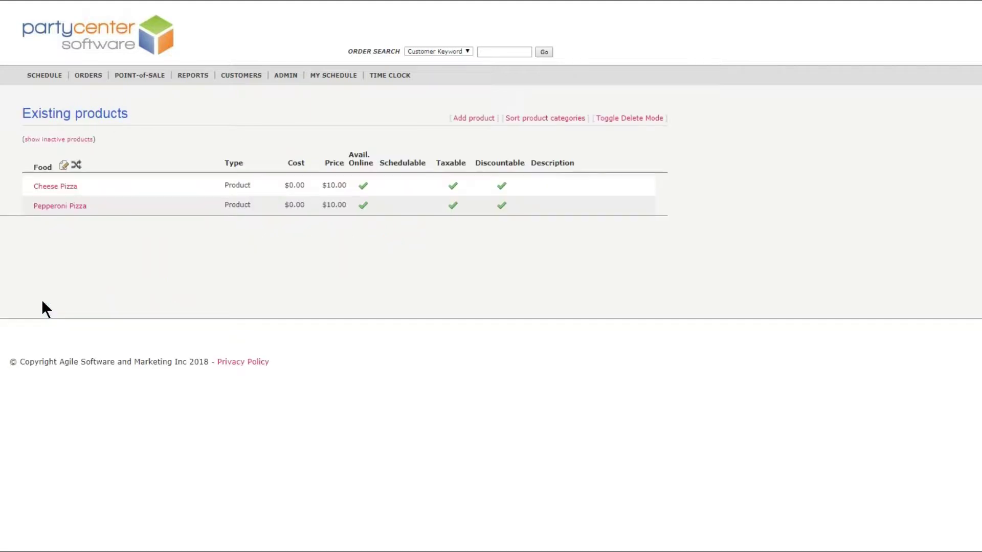
{"action": "left_click", "coordinate": [473, 119]}
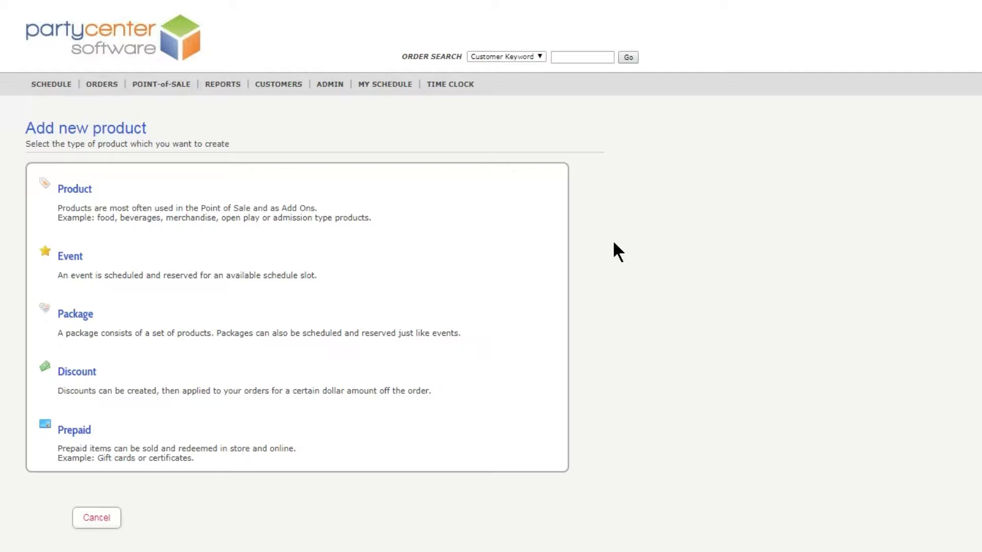
{"action": "left_click", "coordinate": [290, 269]}
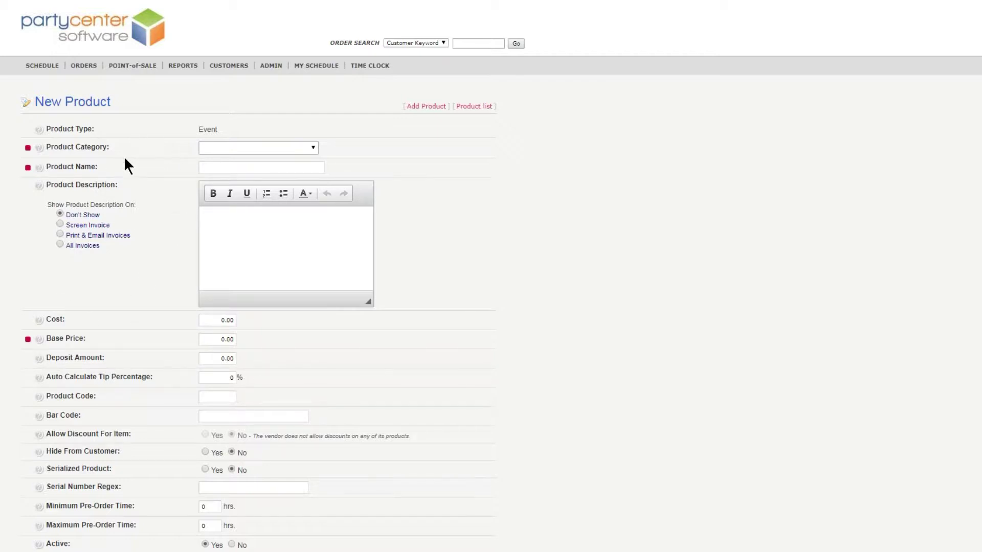
Create a new product category called Parties for the event and name the product Birthday Party
{"action": "left_click", "coordinate": [310, 149]}
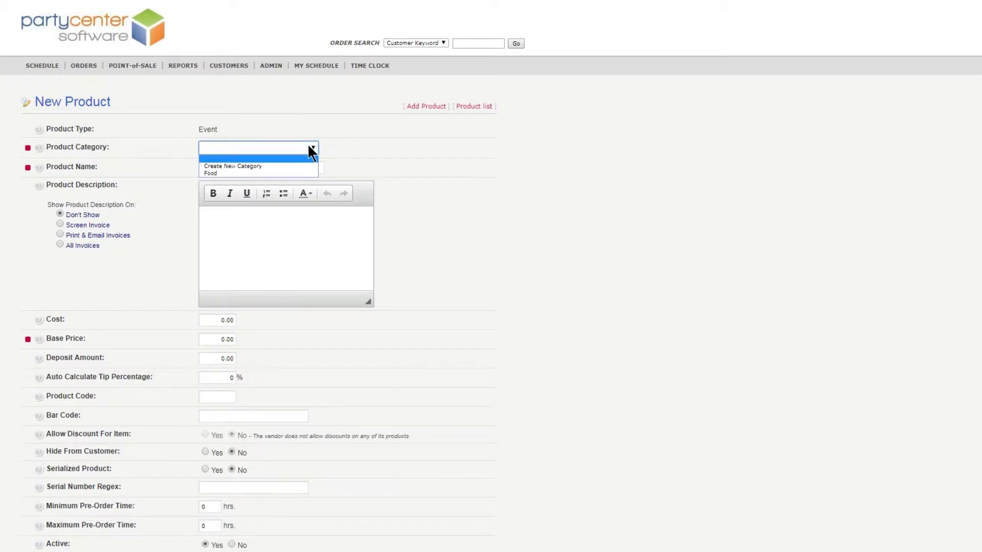
{"action": "left_click", "coordinate": [251, 167]}
{"action": "left_click", "coordinate": [261, 148]}
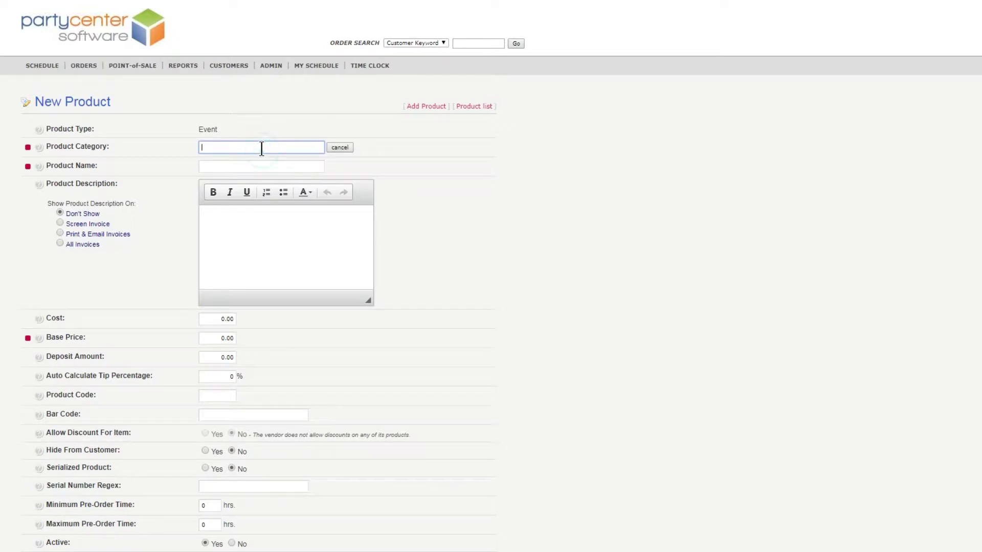
{"action": "type", "text": "Parties"}
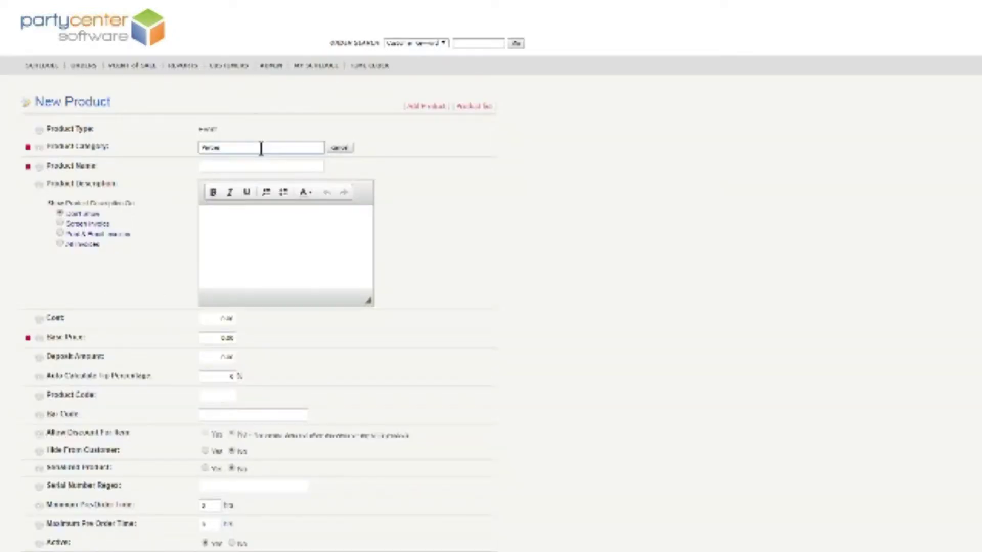
{"action": "left_click", "coordinate": [223, 167]}
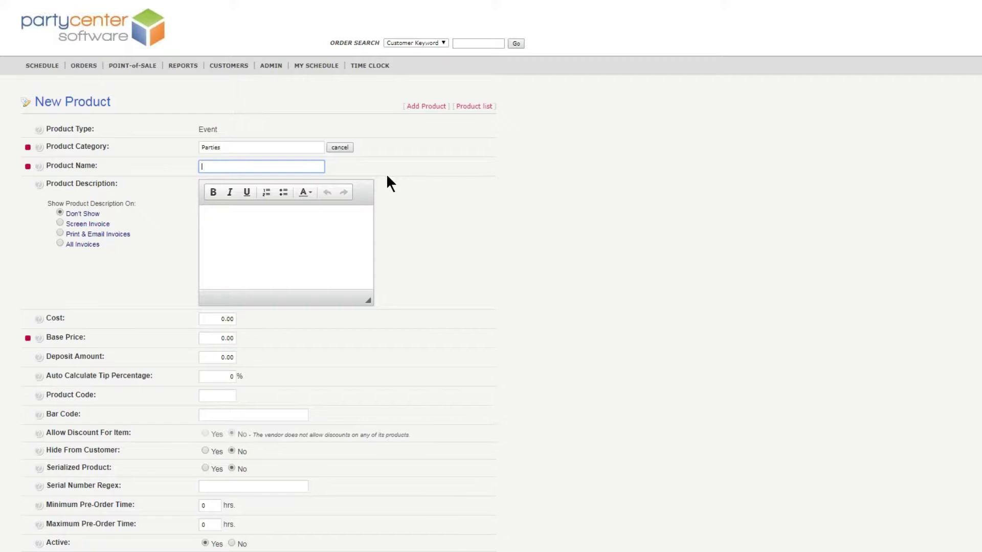
{"action": "type", "text": "Birthday Party"}
{"action": "left_click", "coordinate": [398, 193]}
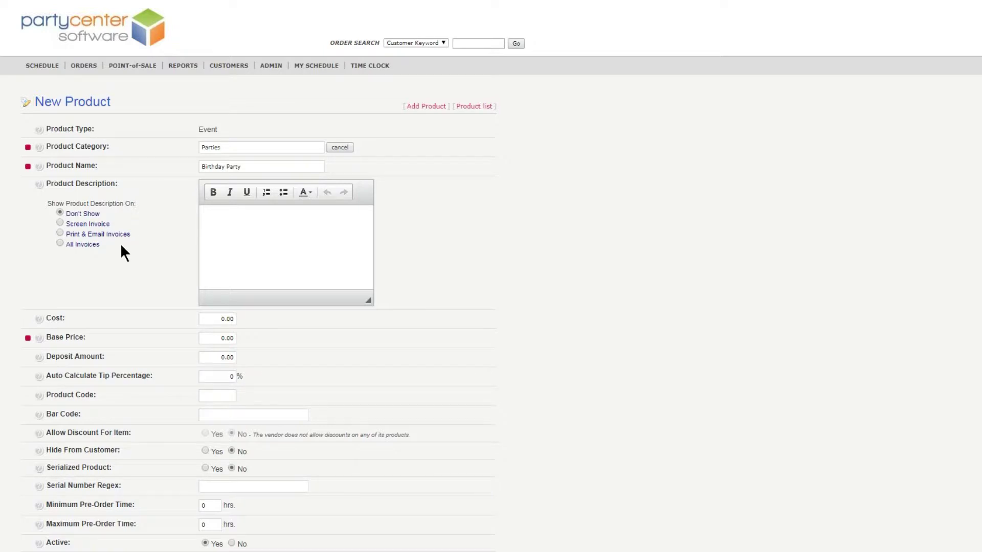
Set the event's base price to 100.00 and its deposit amount to 50.00
{"action": "scroll", "coordinate": [288, 362], "scroll_direction": "down", "scroll_amount": 1}
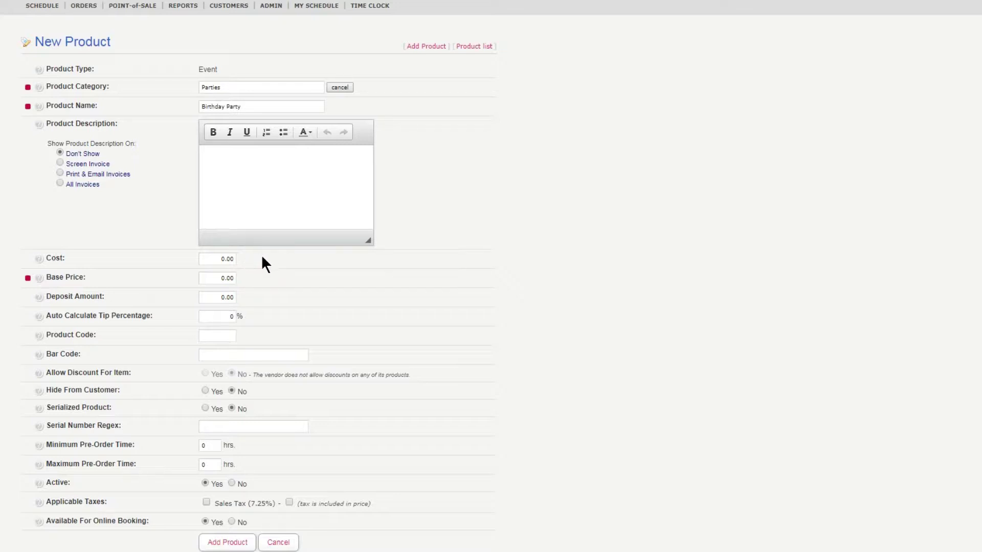
{"action": "scroll", "coordinate": [263, 258], "scroll_direction": "down", "scroll_amount": 1}
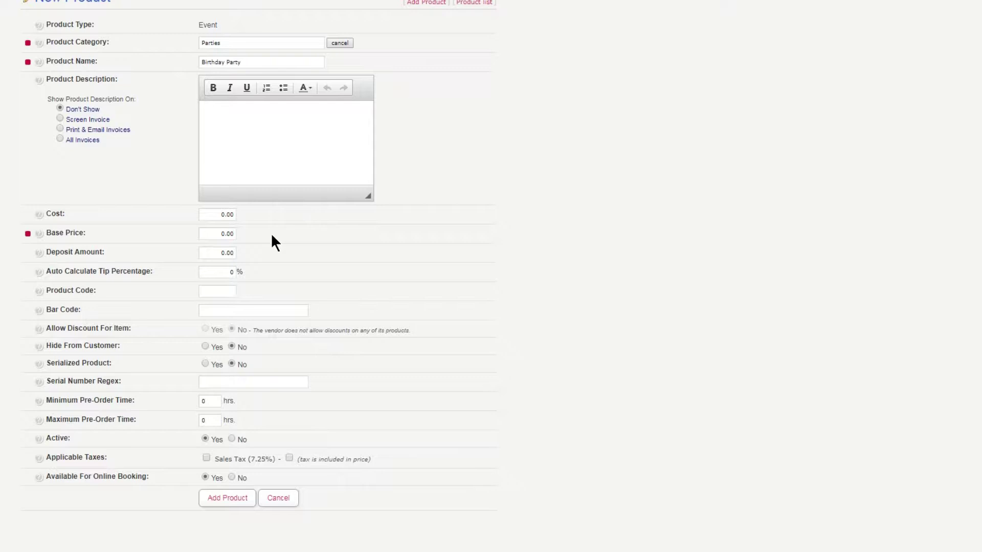
{"action": "left_click", "coordinate": [222, 233]}
{"action": "left_click", "coordinate": [280, 236]}
{"action": "left_click_drag", "start_coordinate": [224, 253], "coordinate": [217, 254]}
{"action": "type", "text": "50"}
{"action": "left_click", "coordinate": [266, 250]}
Copy the product name Birthday Party into the product code
{"action": "left_click_drag", "start_coordinate": [250, 62], "coordinate": [180, 64]}
{"action": "key", "text": "ctrl+c"}
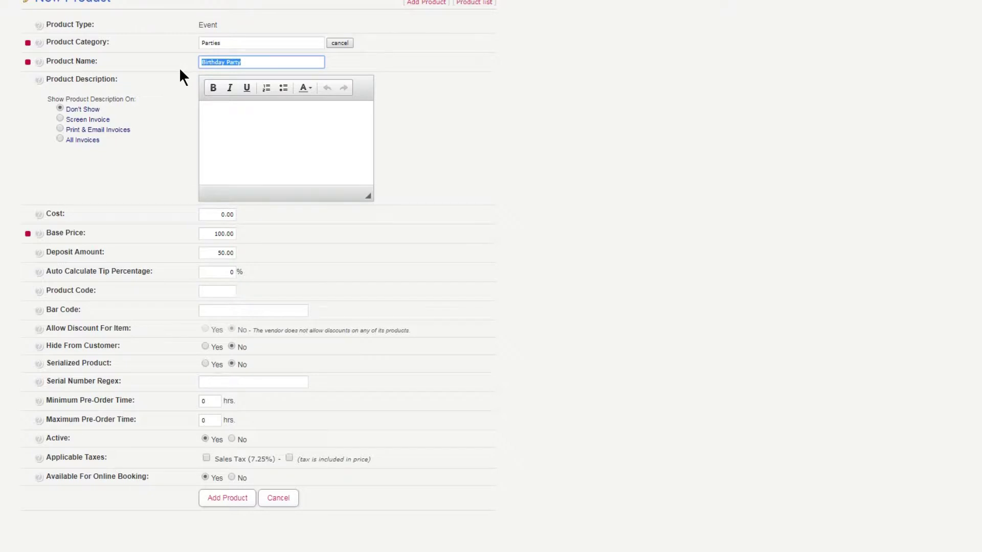
{"action": "left_click", "coordinate": [212, 290]}
{"action": "key", "text": "ctrl+v"}
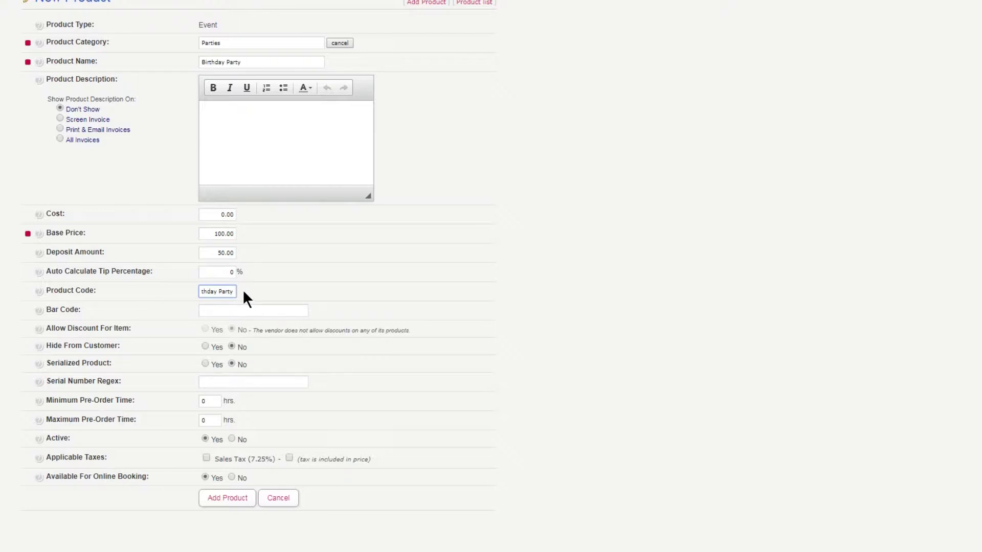
{"action": "left_click", "coordinate": [265, 289]}
Leave the minimum pre-order time at 0 hours and add the Birthday Party product
{"action": "left_click", "coordinate": [215, 401]}
{"action": "left_click", "coordinate": [249, 402]}
{"action": "left_click", "coordinate": [227, 498]}
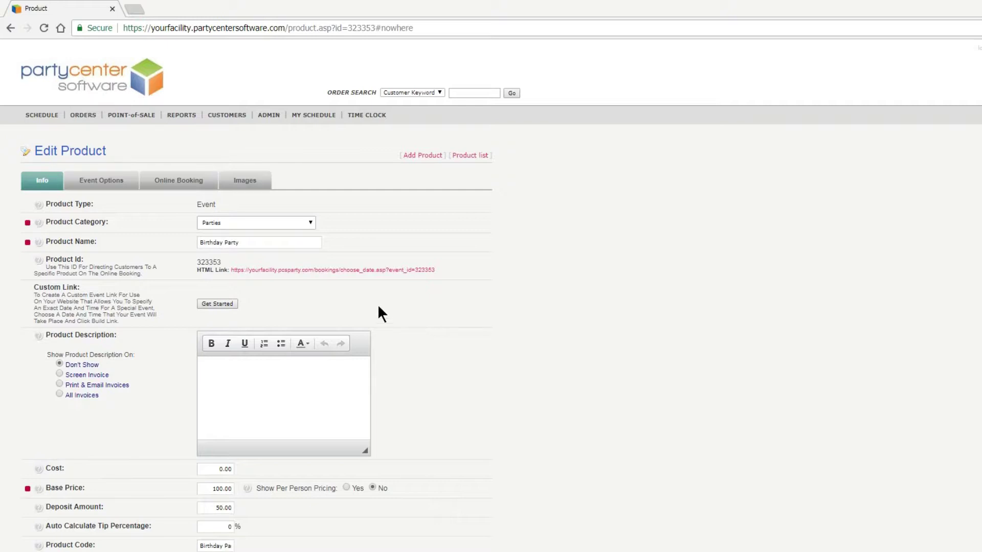
Set the event's schedule button color to light cyan in the event options
{"action": "left_click", "coordinate": [122, 187]}
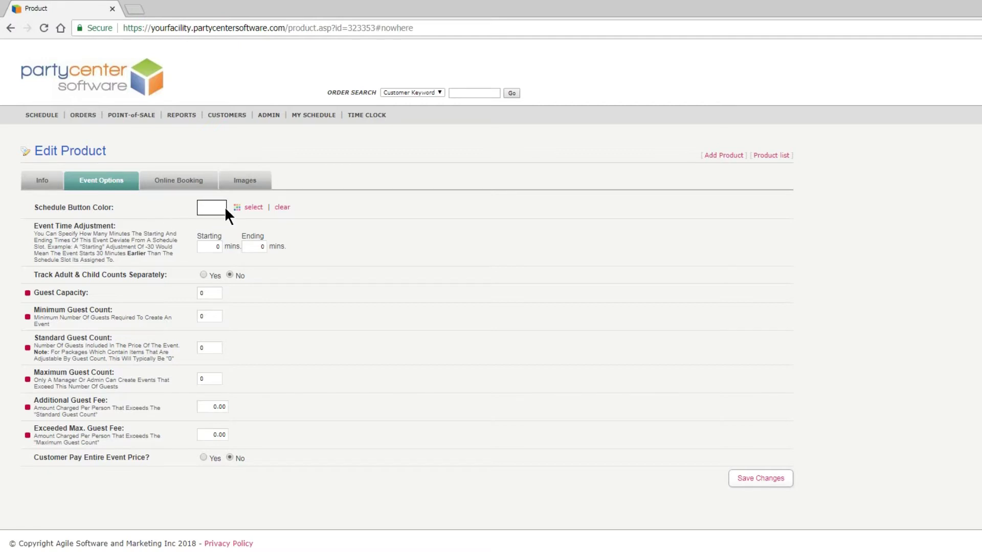
{"action": "left_click", "coordinate": [253, 207]}
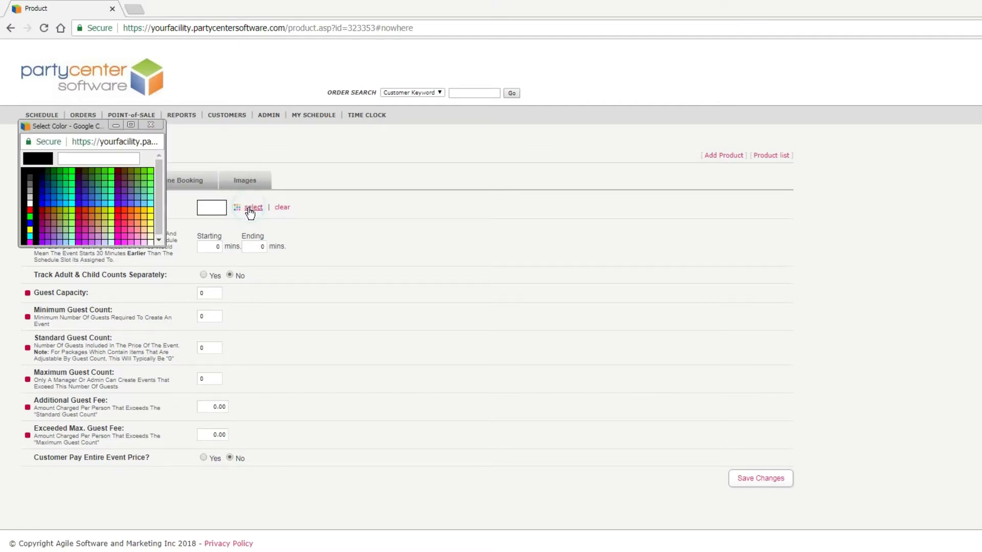
{"action": "left_click", "coordinate": [150, 203]}
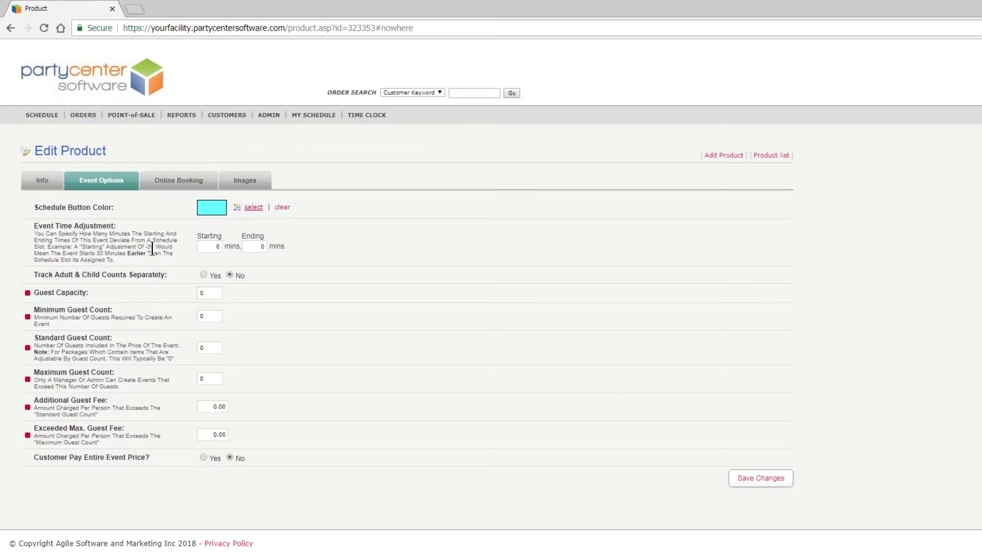
Try out a starting time adjustment for the event and reset it to 0 minutes
{"action": "double_click", "coordinate": [204, 247]}
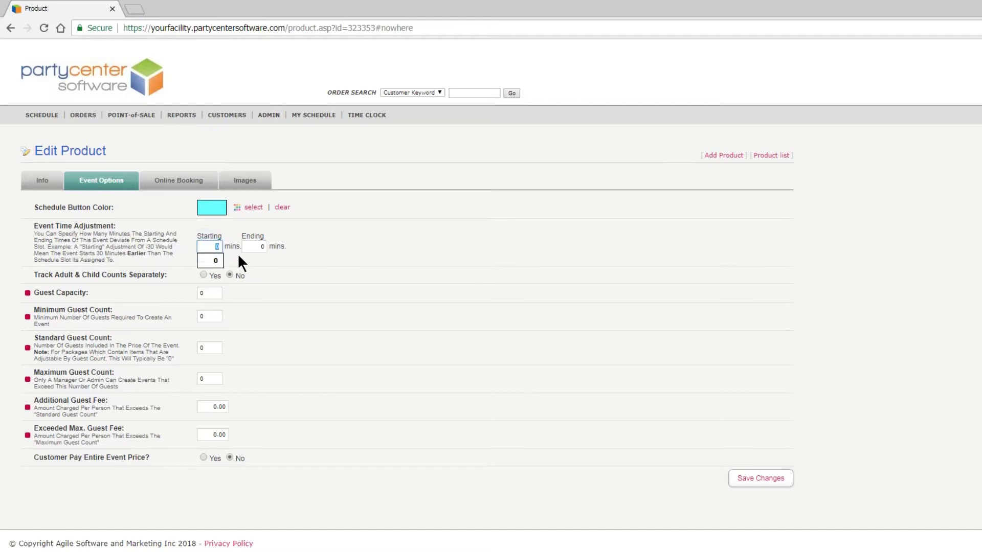
{"action": "type", "text": "1"}
{"action": "left_click_drag", "start_coordinate": [210, 246], "coordinate": [232, 248]}
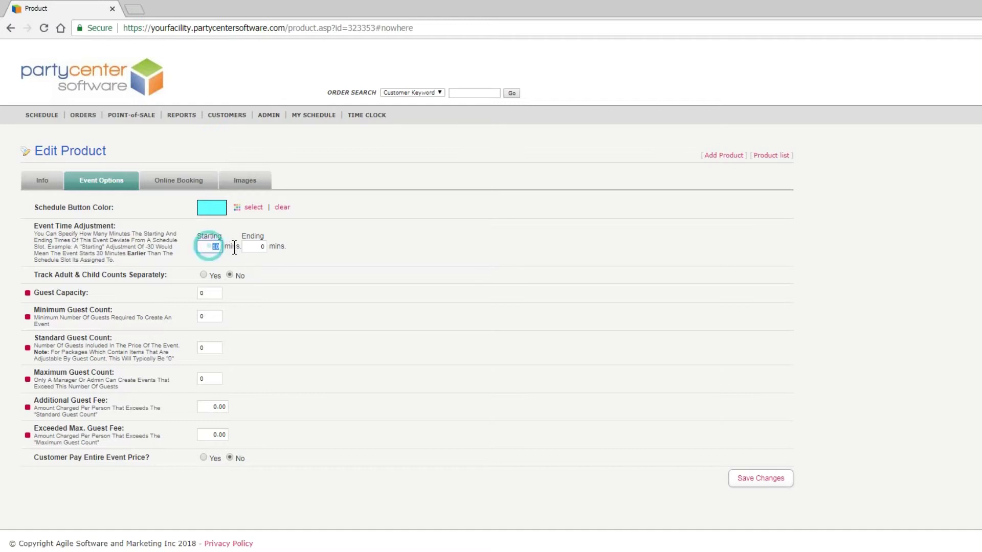
{"action": "type", "text": "0"}
{"action": "left_click", "coordinate": [272, 263]}
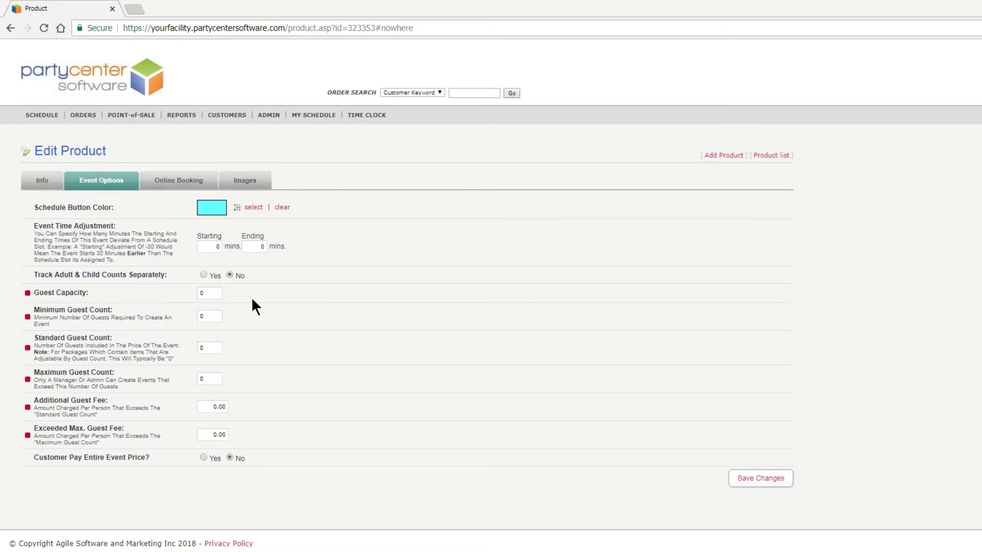
Set the event's guest limits: capacity 20, standard guest count 10 and maximum guest count 15
{"action": "left_click", "coordinate": [216, 293]}
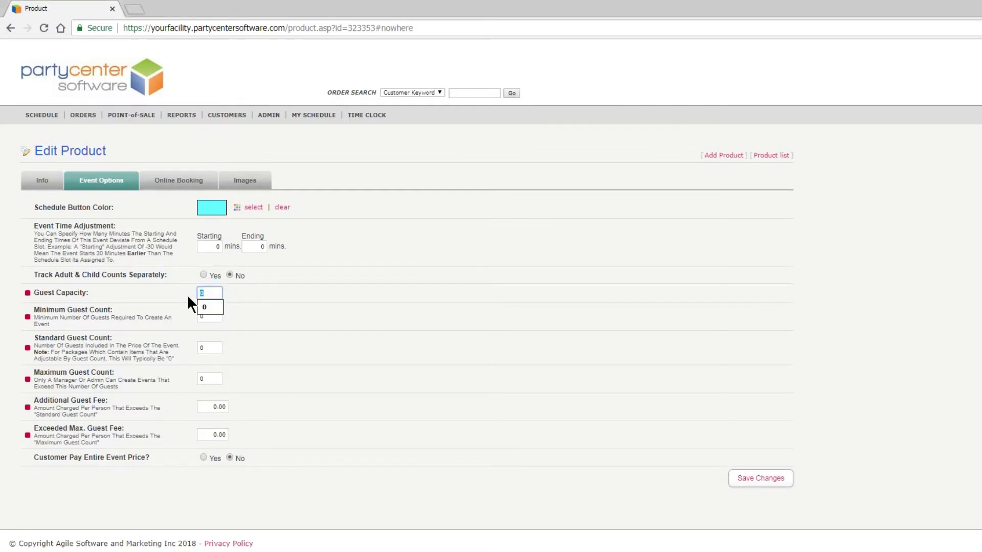
{"action": "type", "text": "2"}
{"action": "left_click", "coordinate": [244, 316]}
{"action": "double_click", "coordinate": [207, 347]}
{"action": "left_click", "coordinate": [266, 358]}
{"action": "double_click", "coordinate": [210, 379]}
{"action": "type", "text": "15"}
{"action": "left_click", "coordinate": [250, 383]}
Set the additional guest fee to 10.00 and the exceeded maximum guest fee to 15.00, saving the event options
{"action": "left_click", "coordinate": [210, 406]}
{"action": "type", "text": "1"}
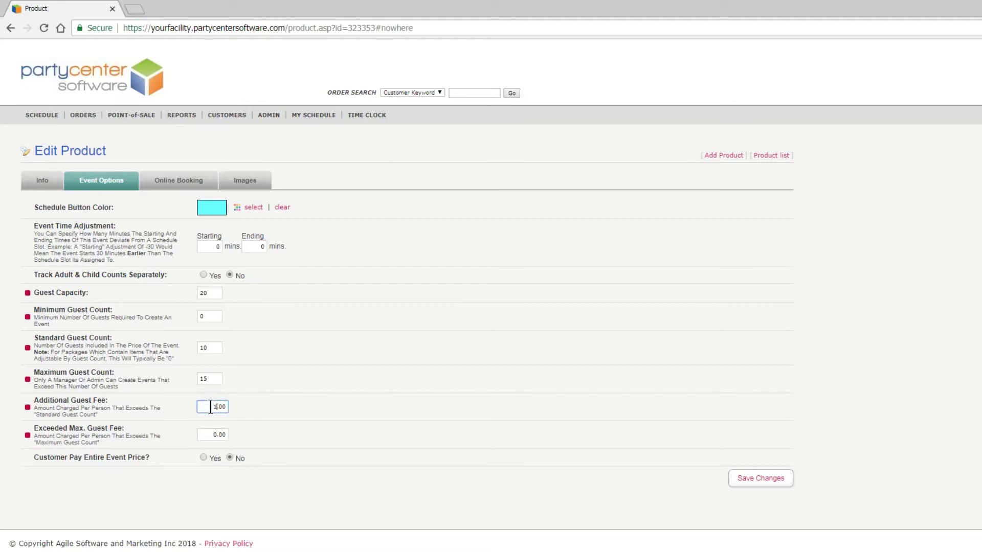
{"action": "left_click", "coordinate": [241, 409]}
{"action": "left_click", "coordinate": [215, 435]}
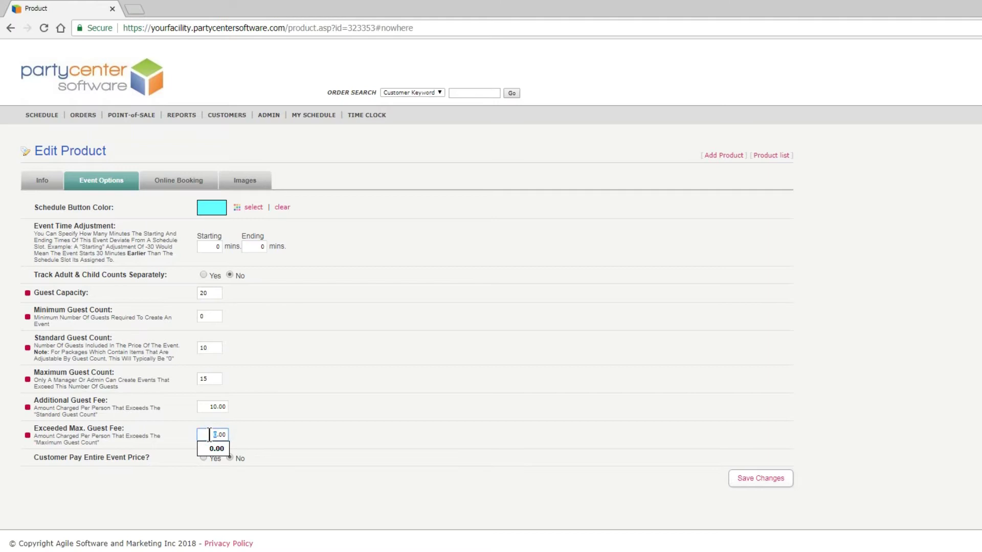
{"action": "type", "text": "15"}
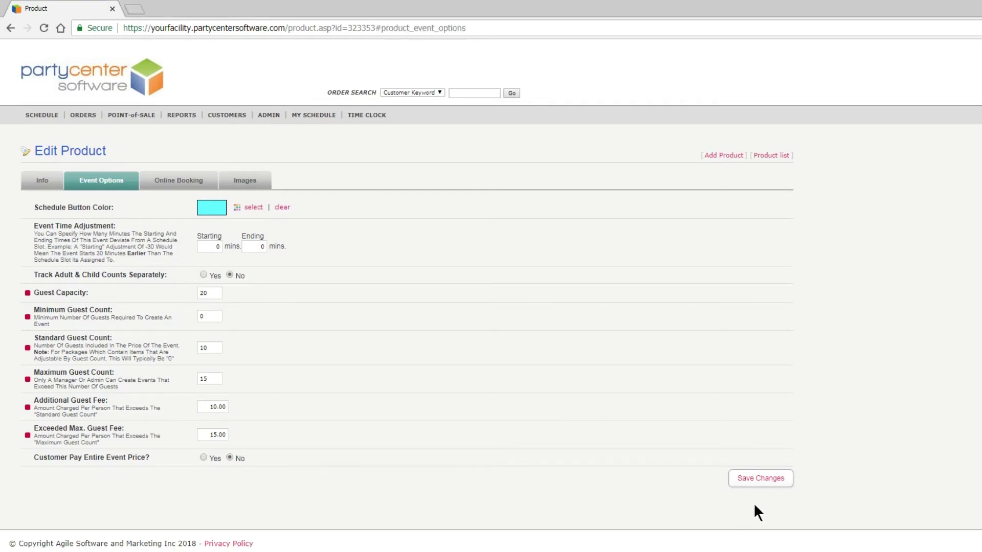
{"action": "left_click", "coordinate": [759, 478]}
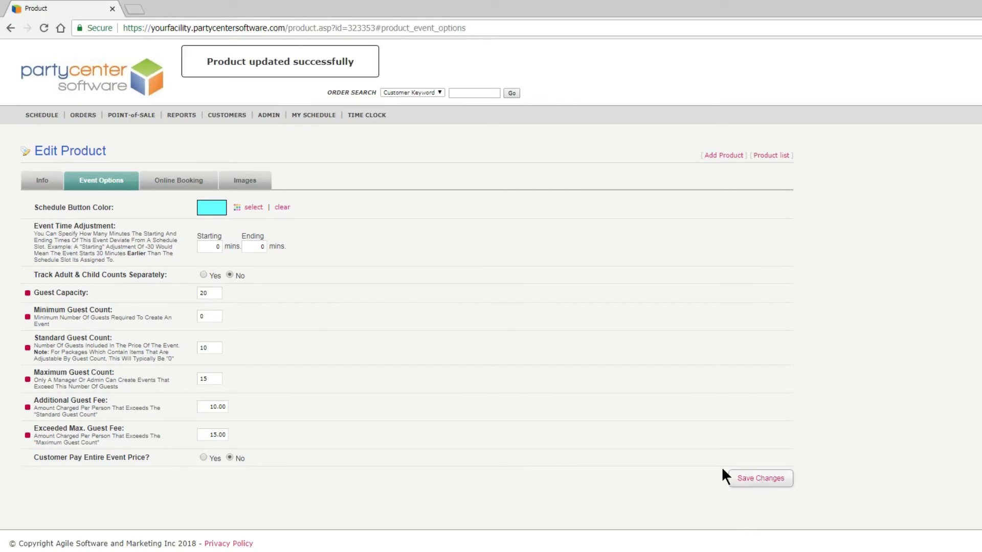
Save the event's online booking settings with guest fees included and review the two guest fee settings in the event options
{"action": "left_click", "coordinate": [181, 183]}
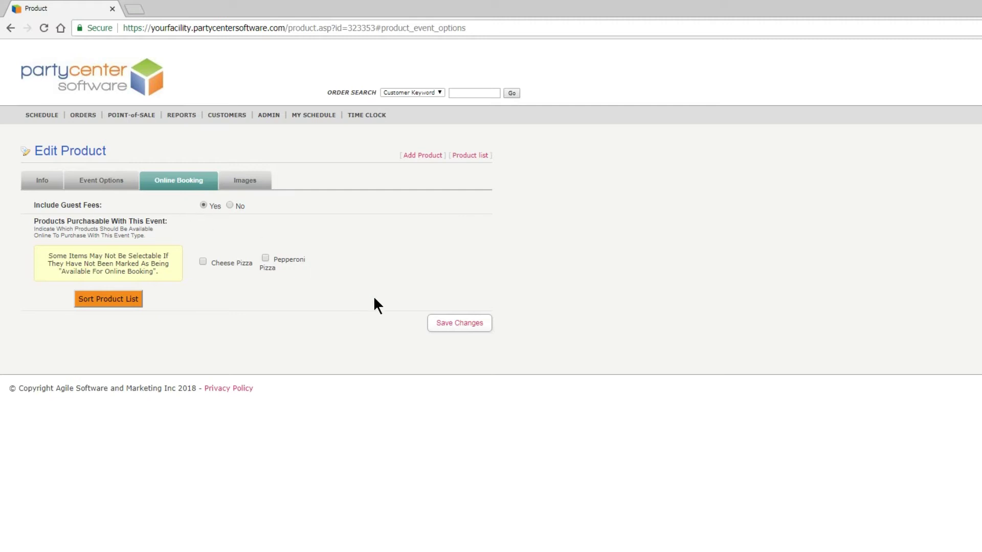
{"action": "left_click", "coordinate": [460, 323]}
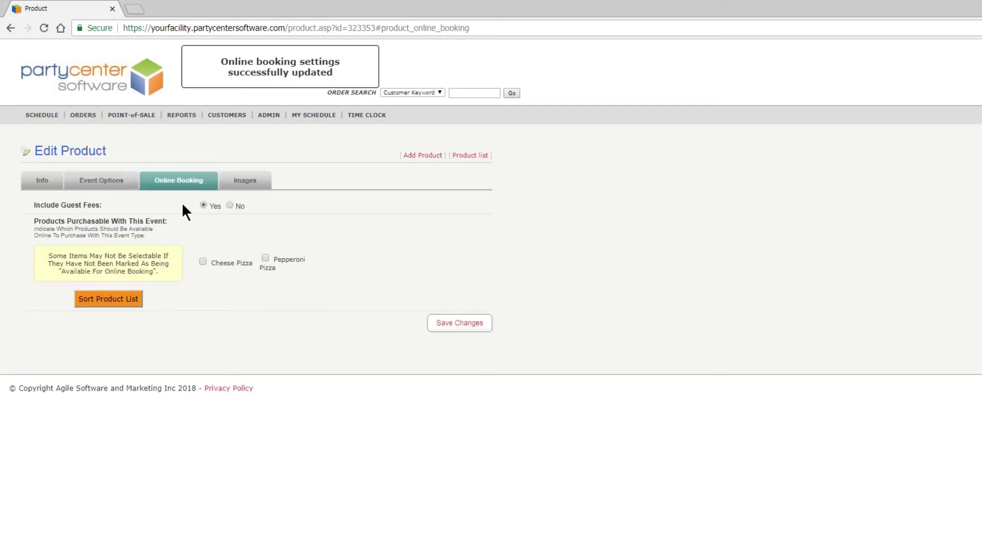
{"action": "left_click", "coordinate": [107, 186]}
{"action": "left_click_drag", "start_coordinate": [81, 400], "coordinate": [93, 429]}
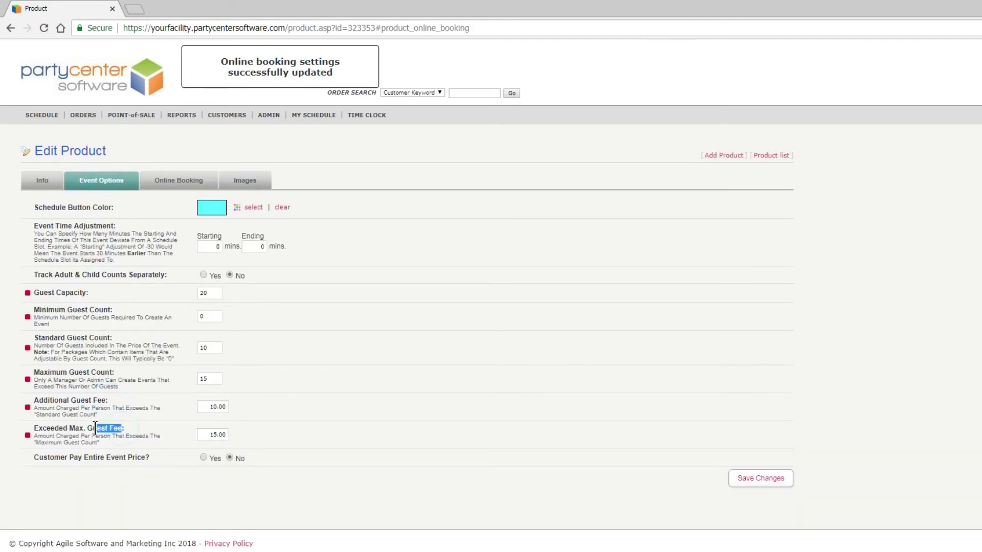
Make Cheese Pizza and Pepperoni Pizza purchasable with this event online and save the online booking settings
{"action": "left_click", "coordinate": [169, 185]}
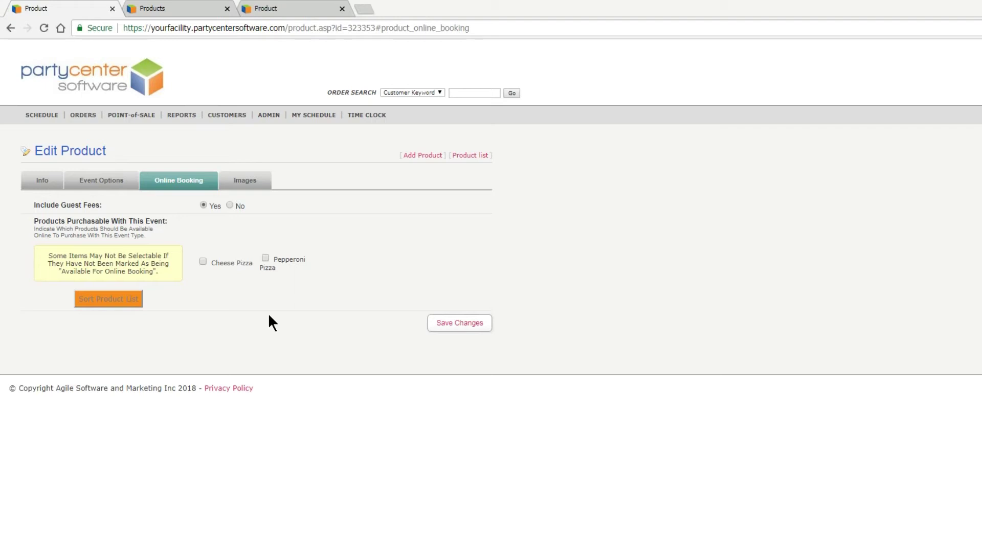
{"action": "left_click", "coordinate": [203, 261]}
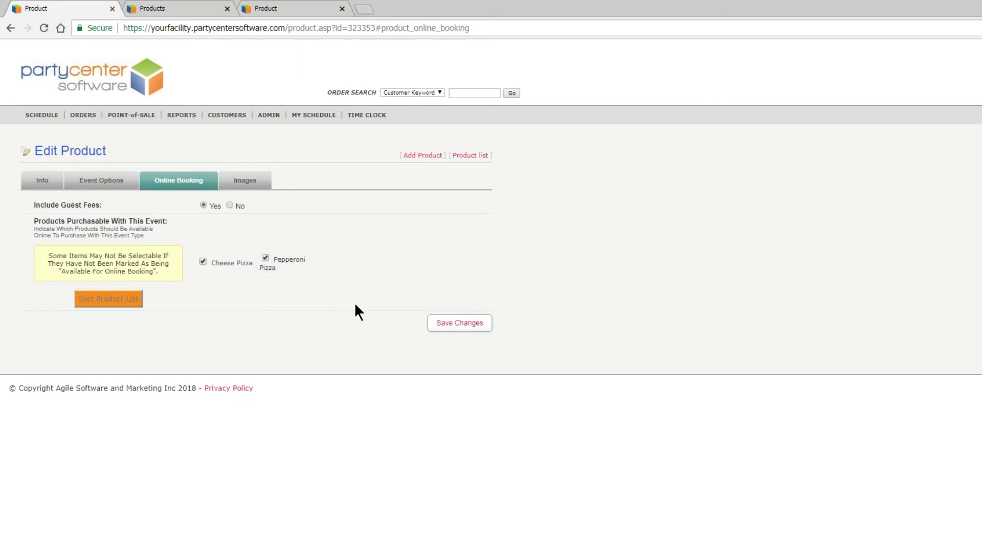
{"action": "left_click", "coordinate": [443, 324]}
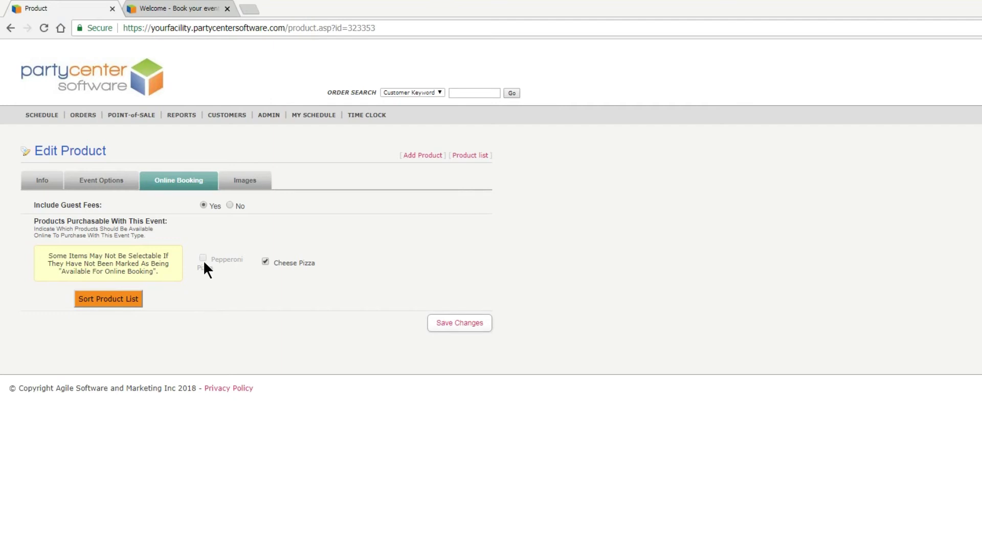
Make the Pepperoni Pizza product available for online booking and save it
{"action": "left_click", "coordinate": [468, 156]}
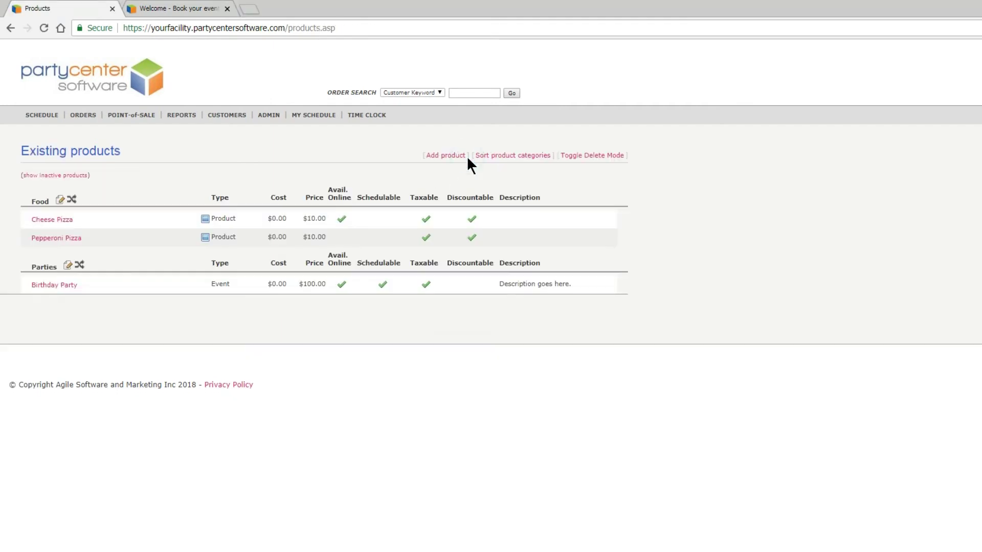
{"action": "left_click", "coordinate": [62, 238]}
{"action": "scroll", "coordinate": [412, 384], "scroll_direction": "down", "scroll_amount": 4}
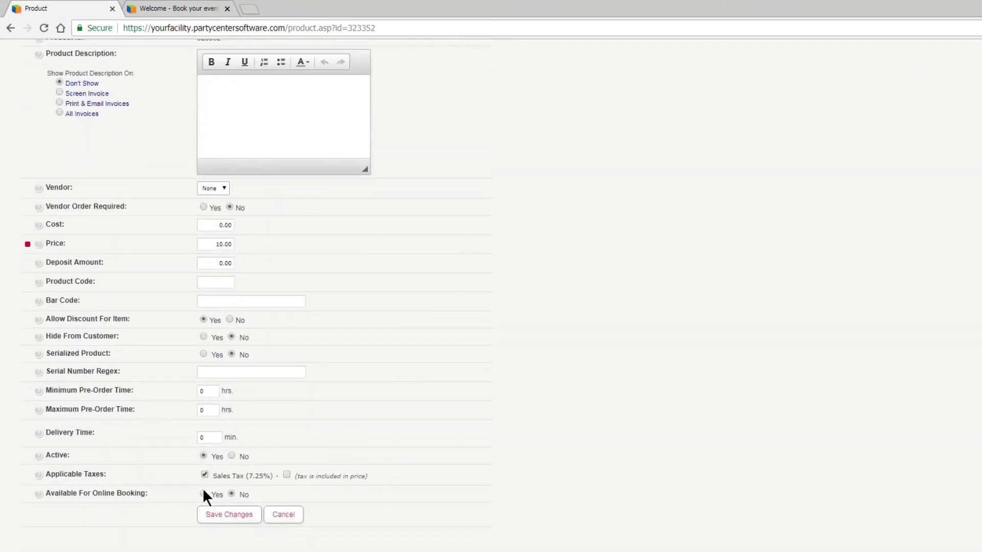
{"action": "left_click", "coordinate": [204, 494]}
{"action": "left_click", "coordinate": [230, 515]}
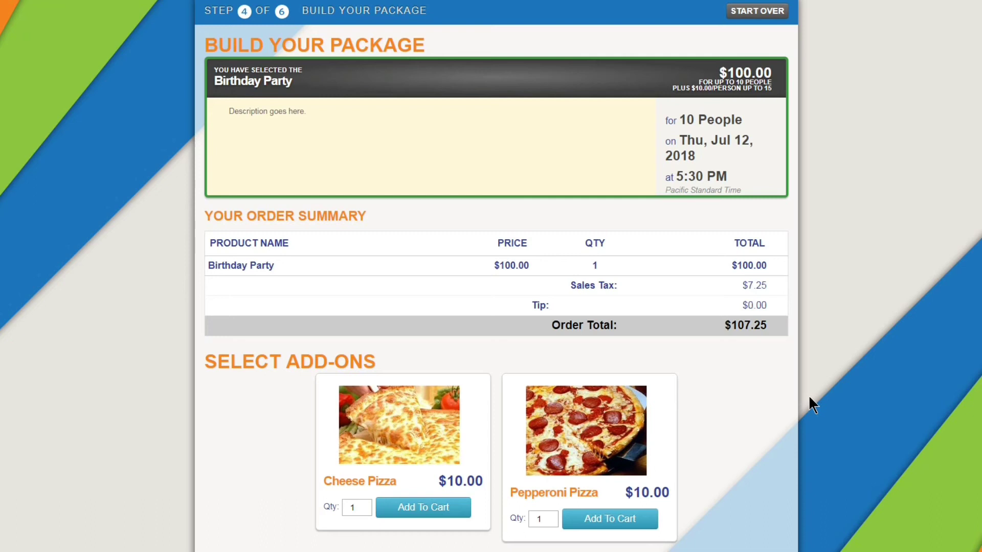
On the customer booking page, add one Cheese Pizza and one Pepperoni Pizza to the Birthday Party order
{"action": "left_click", "coordinate": [445, 507]}
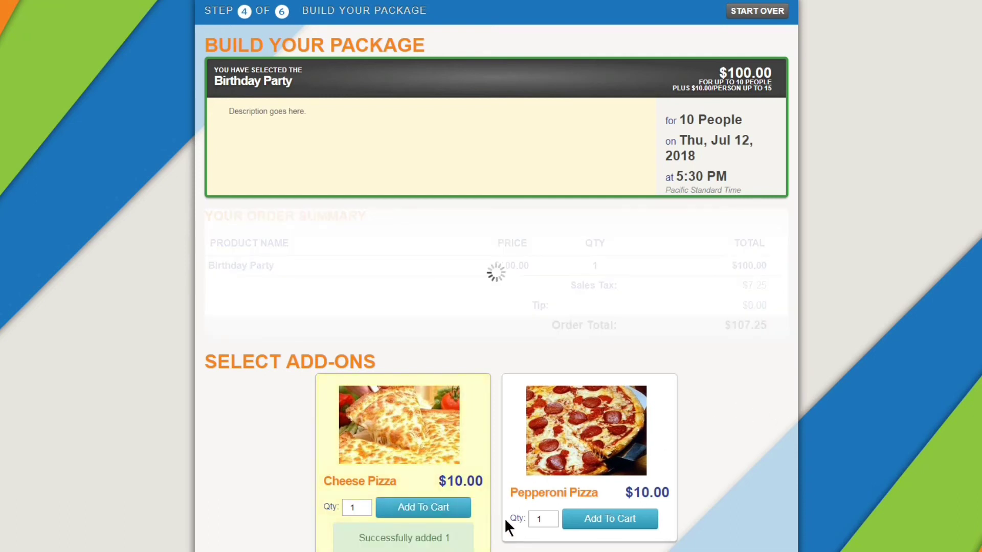
{"action": "scroll", "coordinate": [621, 537], "scroll_direction": "down", "scroll_amount": 2}
{"action": "left_click", "coordinate": [630, 473]}
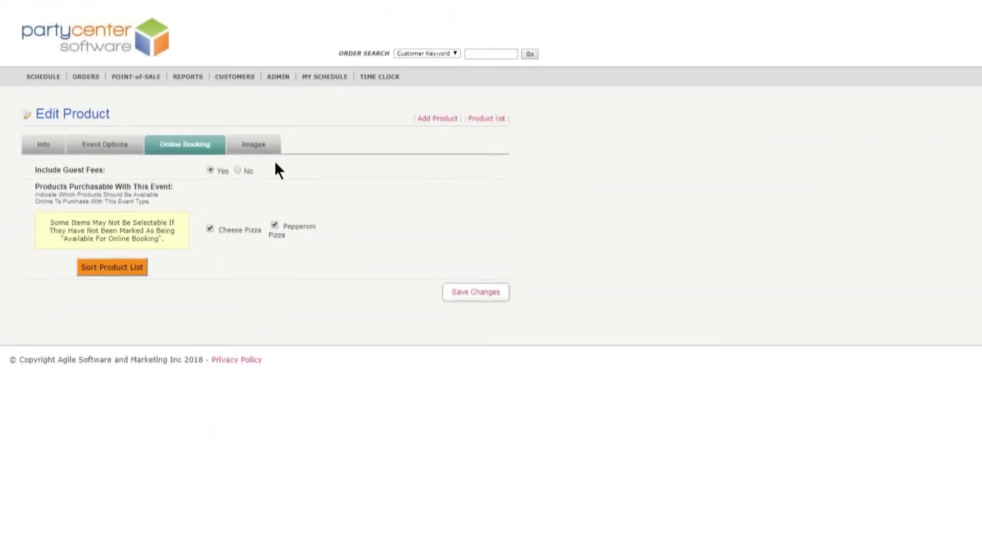
Upload logo.jpg as the event product's image and show the available packages for July 12, 2018 near 5:30 PM on the customer booking page
{"action": "left_click", "coordinate": [256, 145]}
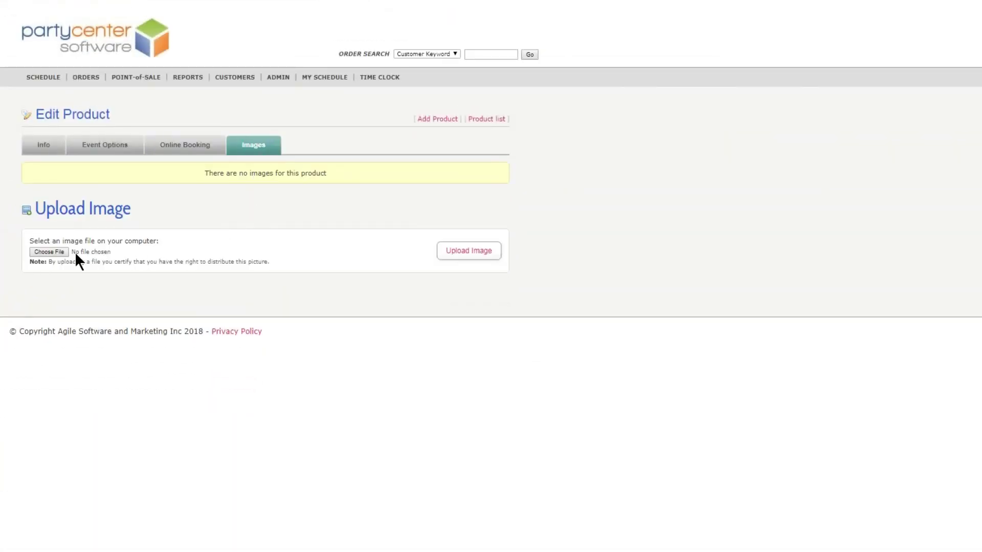
{"action": "left_click", "coordinate": [57, 251]}
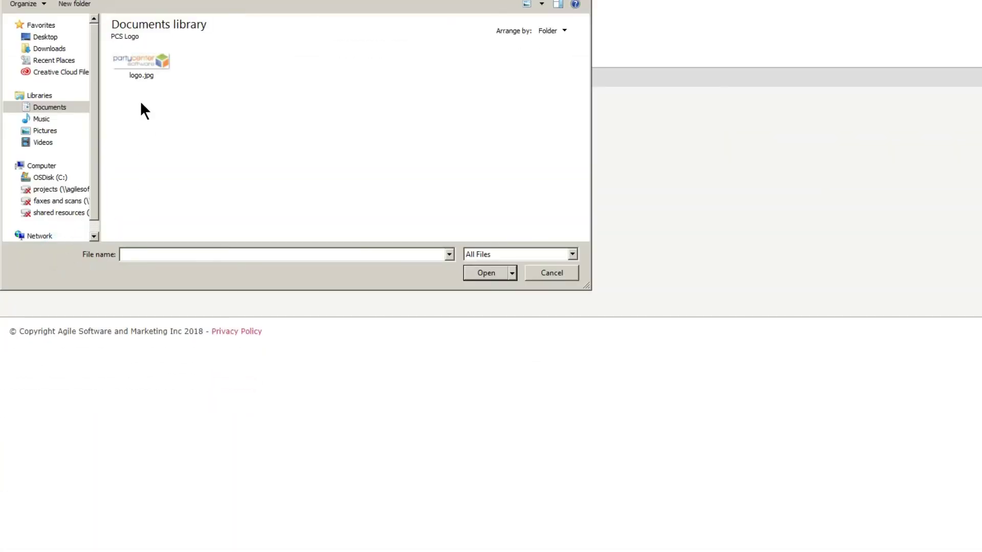
{"action": "left_click", "coordinate": [135, 62]}
{"action": "left_click", "coordinate": [491, 273]}
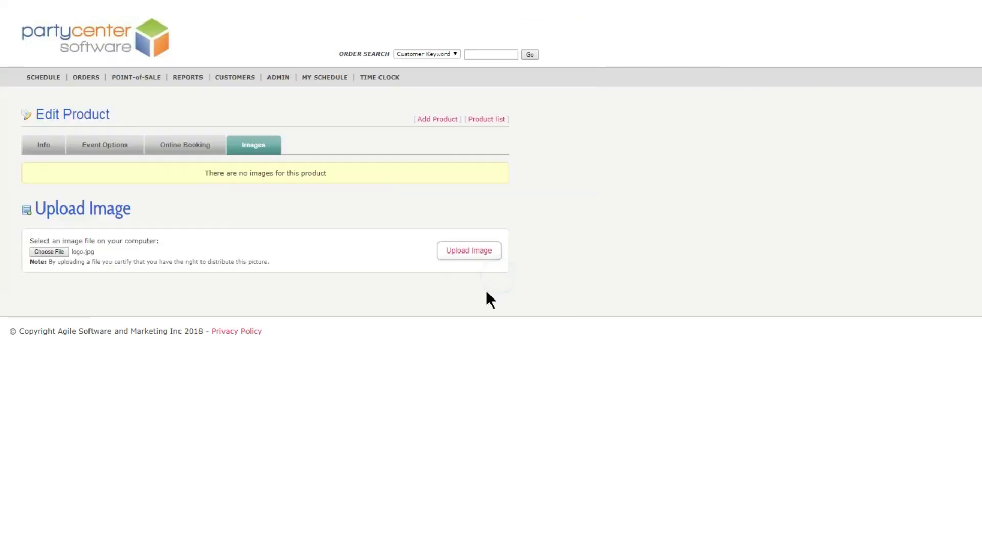
{"action": "left_click", "coordinate": [468, 251]}
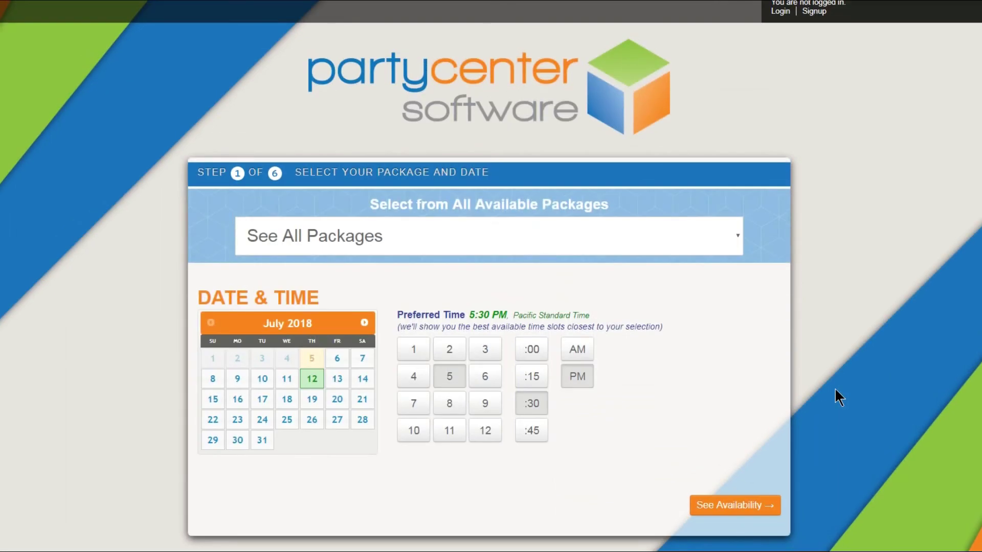
{"action": "left_click", "coordinate": [704, 505]}
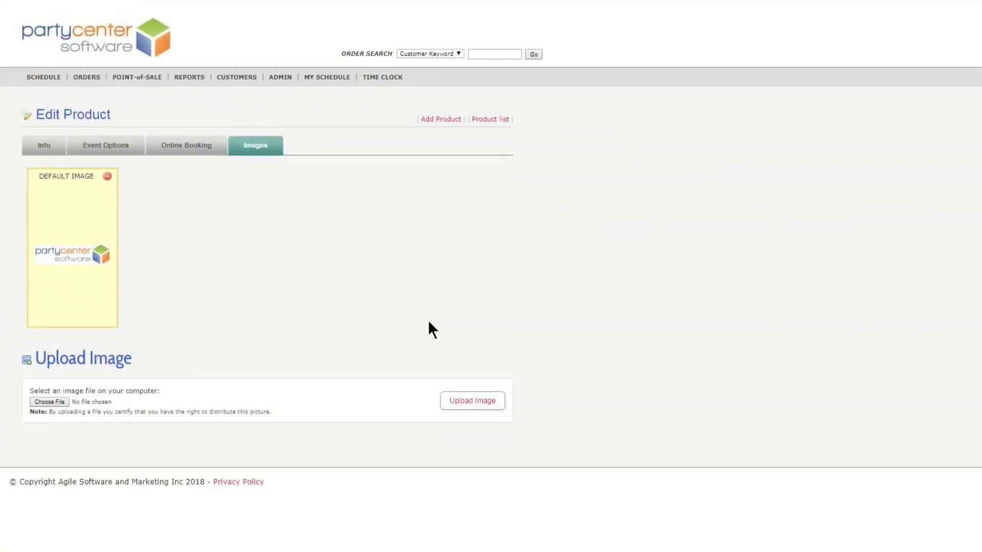
Review the online booking snippet in the Birthday Party product info and where it appears on the customer booking page
{"action": "left_click", "coordinate": [31, 148]}
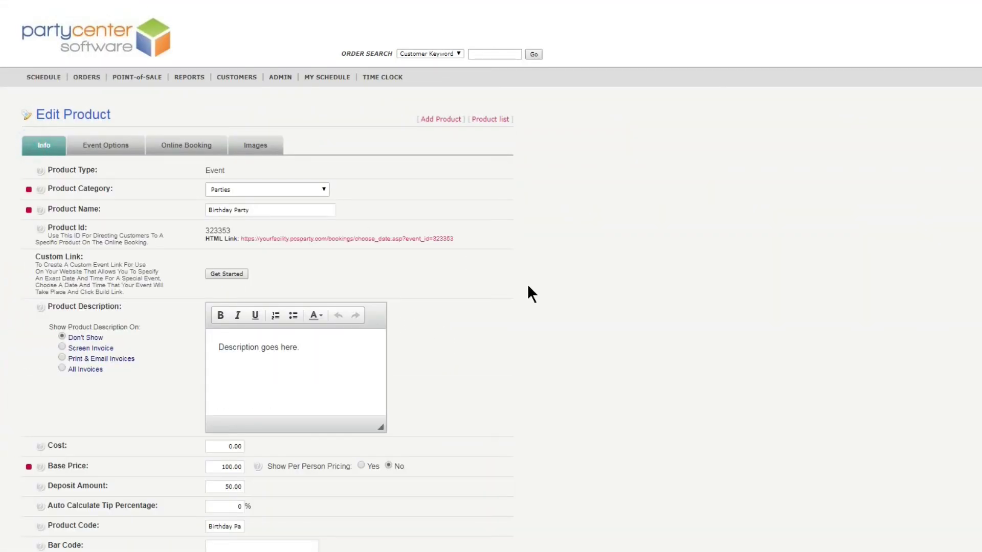
{"action": "scroll", "coordinate": [528, 287], "scroll_direction": "down", "scroll_amount": 4}
{"action": "scroll", "coordinate": [528, 288], "scroll_direction": "down", "scroll_amount": 8}
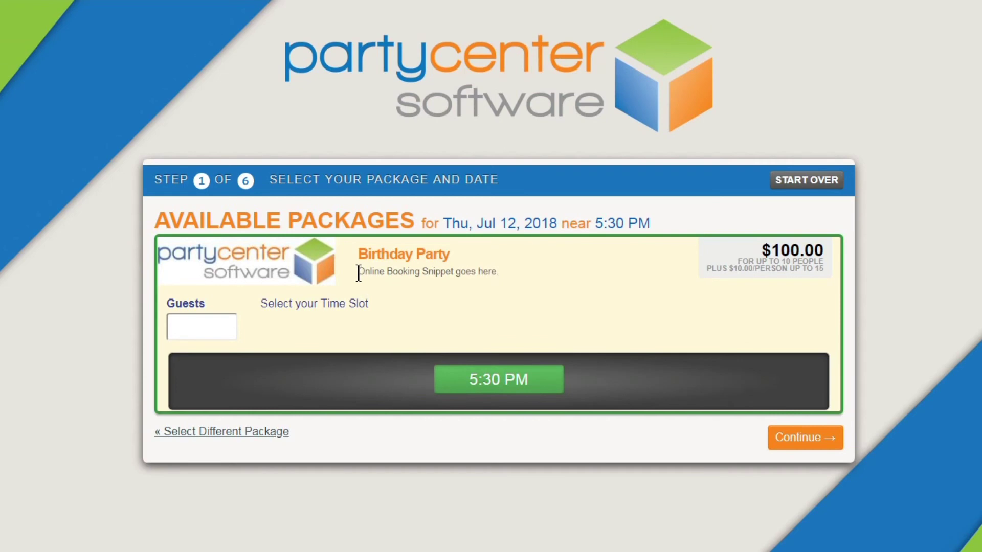
{"action": "left_click_drag", "start_coordinate": [358, 273], "coordinate": [493, 272]}
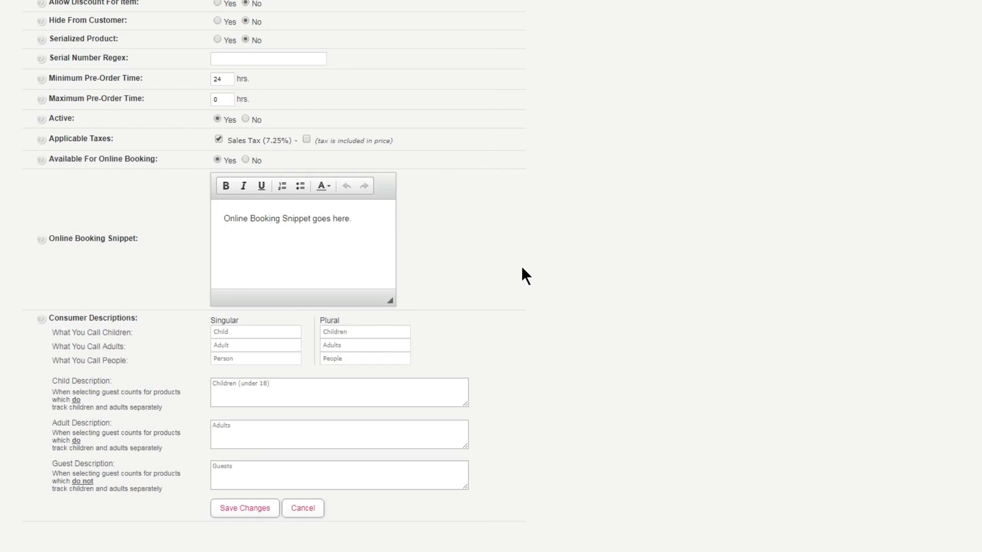
Set the consumer description for people to Guest in the singular and Guests in the plural
{"action": "double_click", "coordinate": [239, 360]}
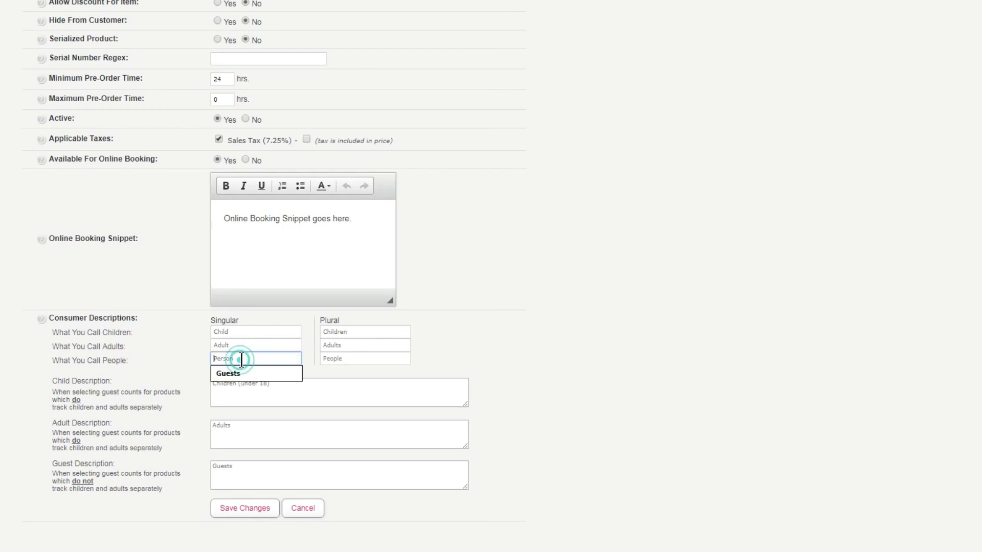
{"action": "type", "text": "Guest"}
{"action": "left_click", "coordinate": [373, 360]}
{"action": "type", "text": "Guests"}
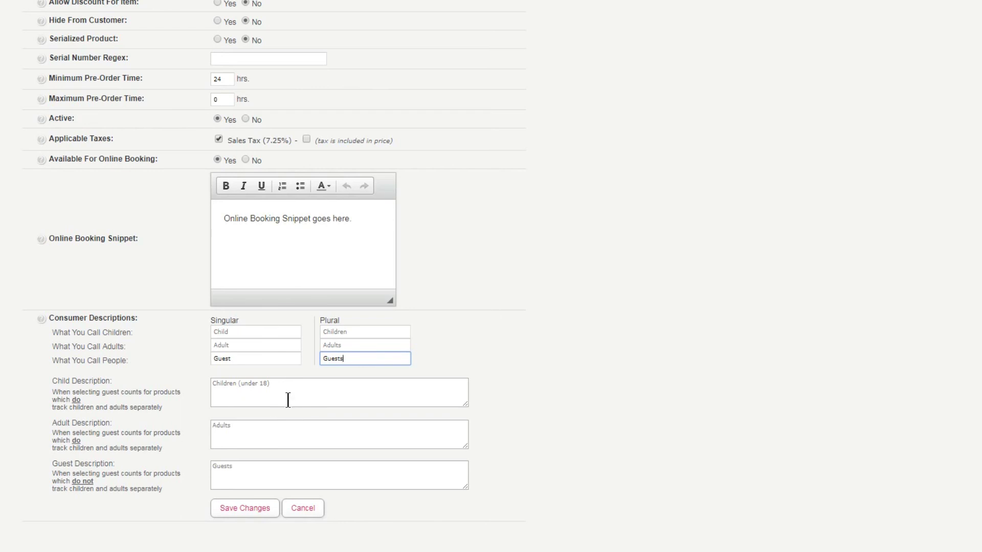
Set the guest description to "People attending the party." and save the product changes
{"action": "left_click", "coordinate": [272, 475]}
{"action": "type", "text": "Pe"}
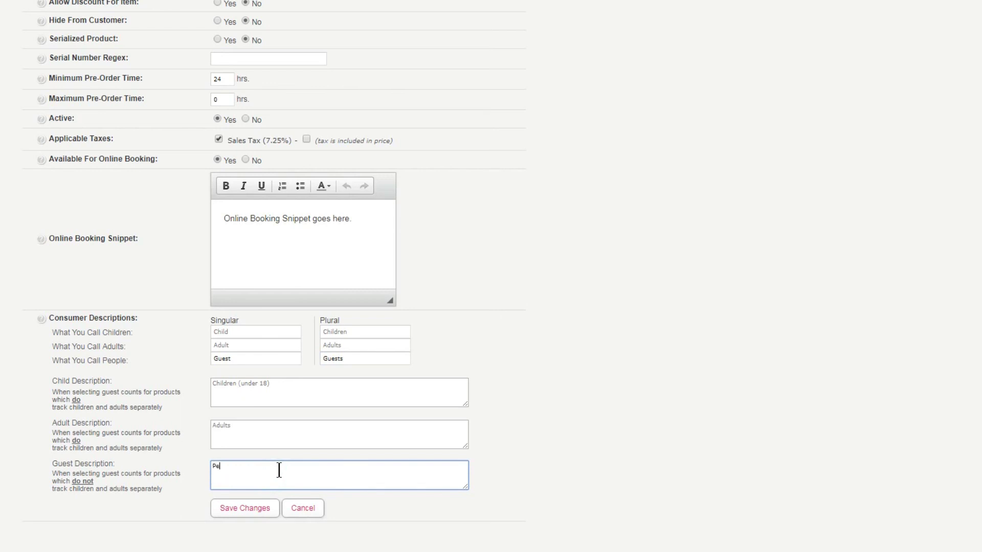
{"action": "type", "text": "ople attending the party."}
{"action": "left_click", "coordinate": [265, 513]}
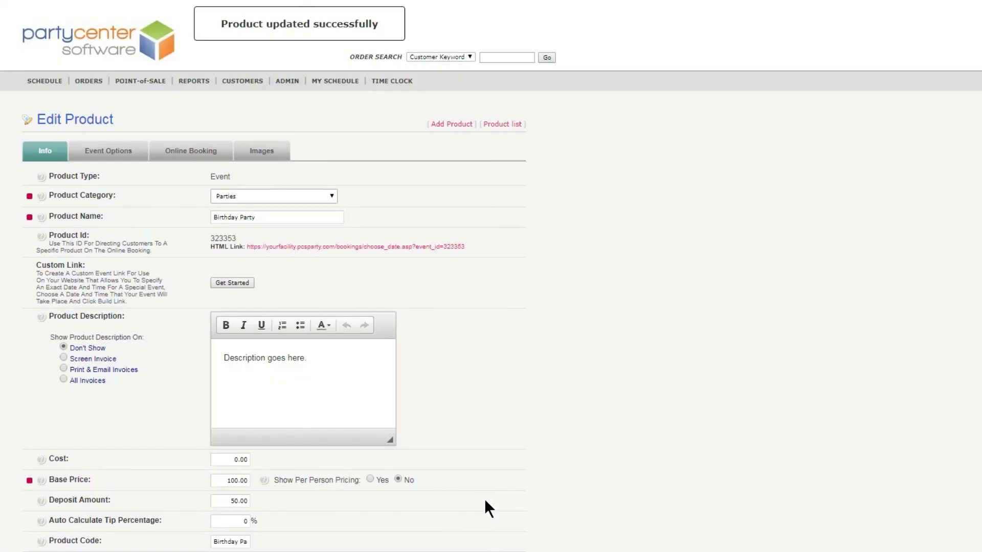